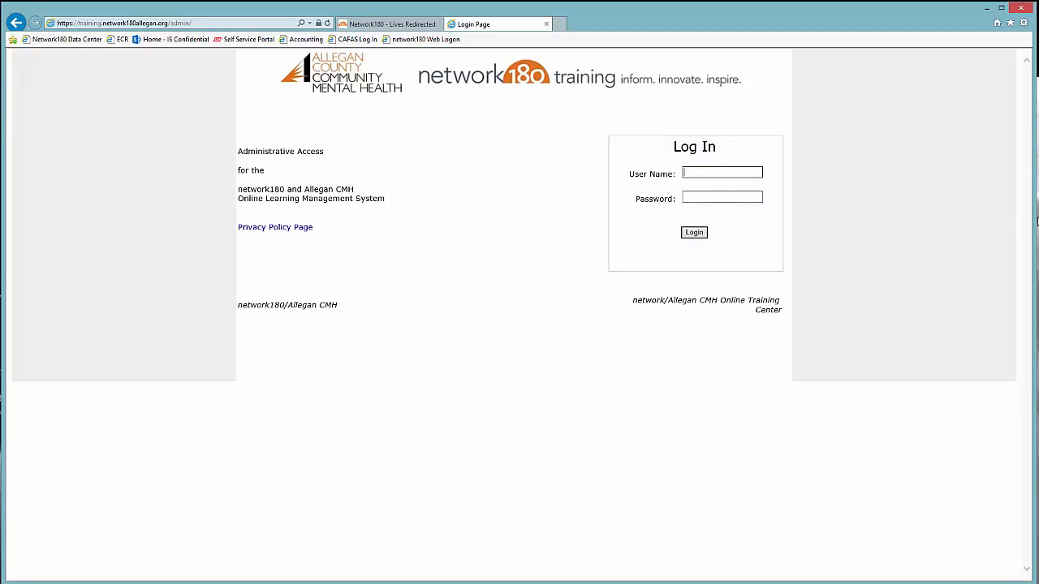
# Log in to the training administration site with the admin user name and account password
pyautogui.write('paulv')
pyautogui.press('Tab')
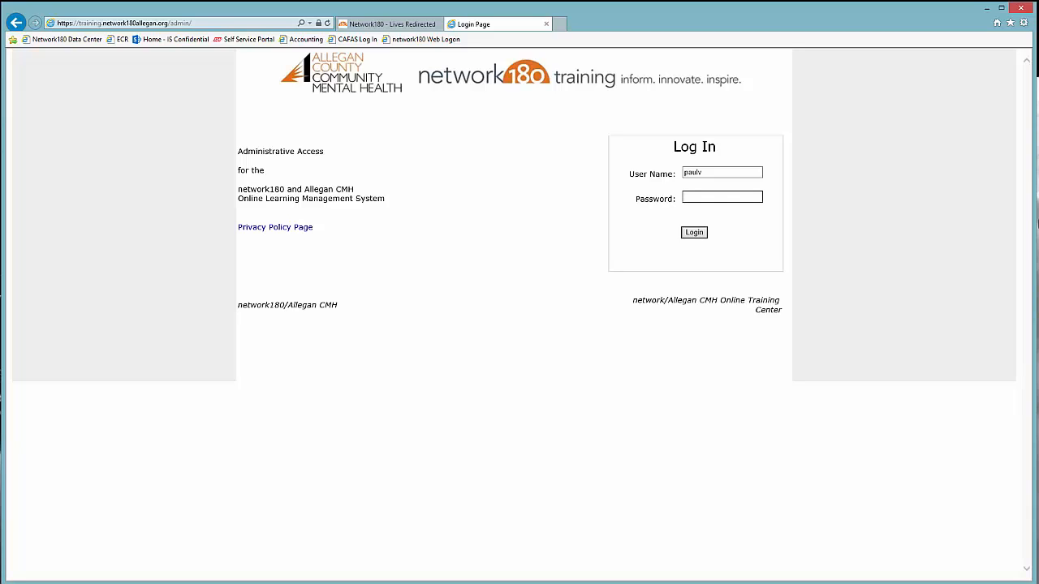
pyautogui.write('*')
pyautogui.press('Return')
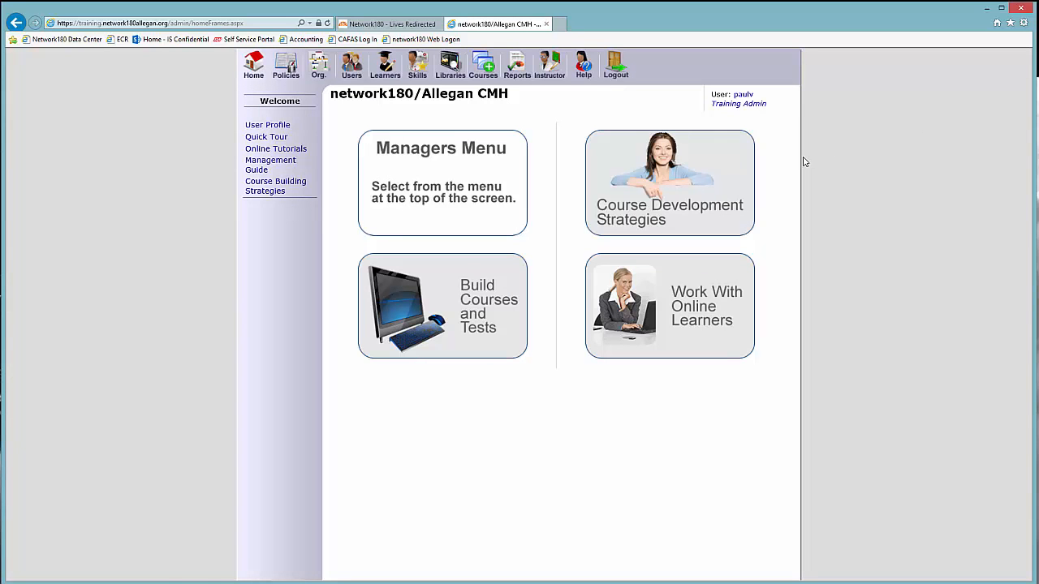
# Run the Transcript report for the administrator's own student record, found among the students near the start of the V surnames
pyautogui.click(510, 65)
pyautogui.click(268, 233)
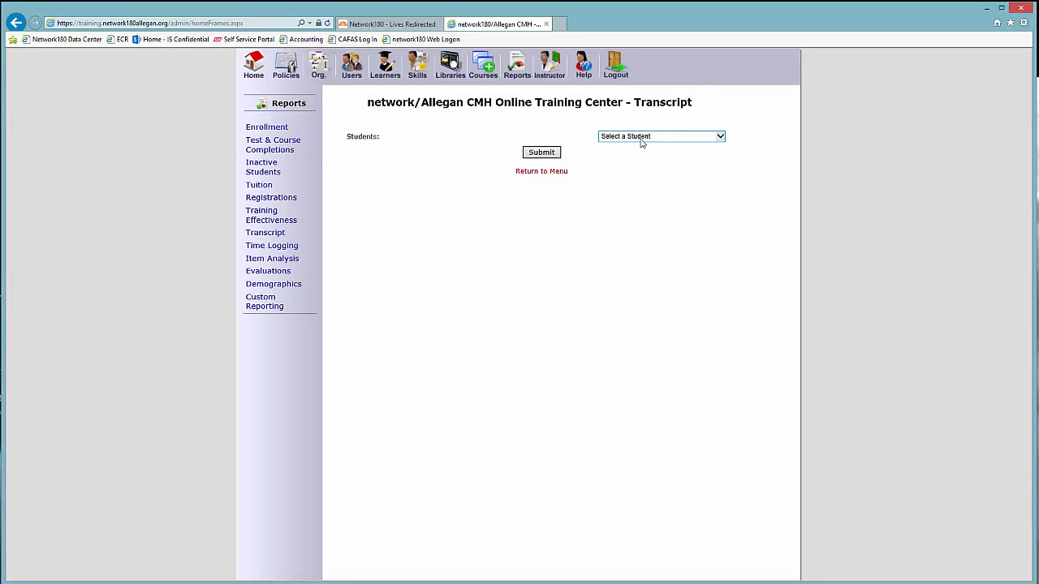
pyautogui.click(639, 137)
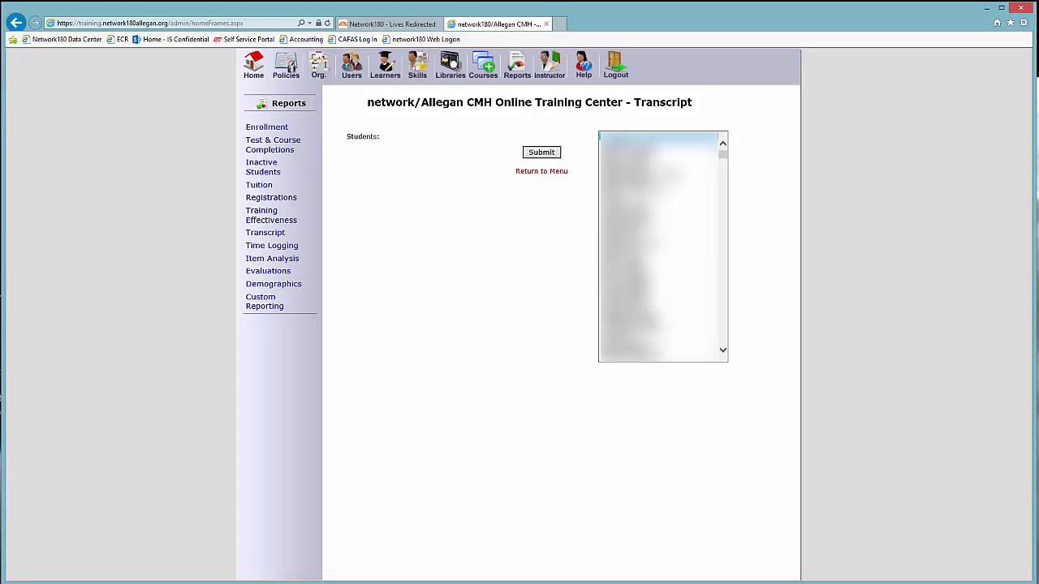
pyautogui.press('t')
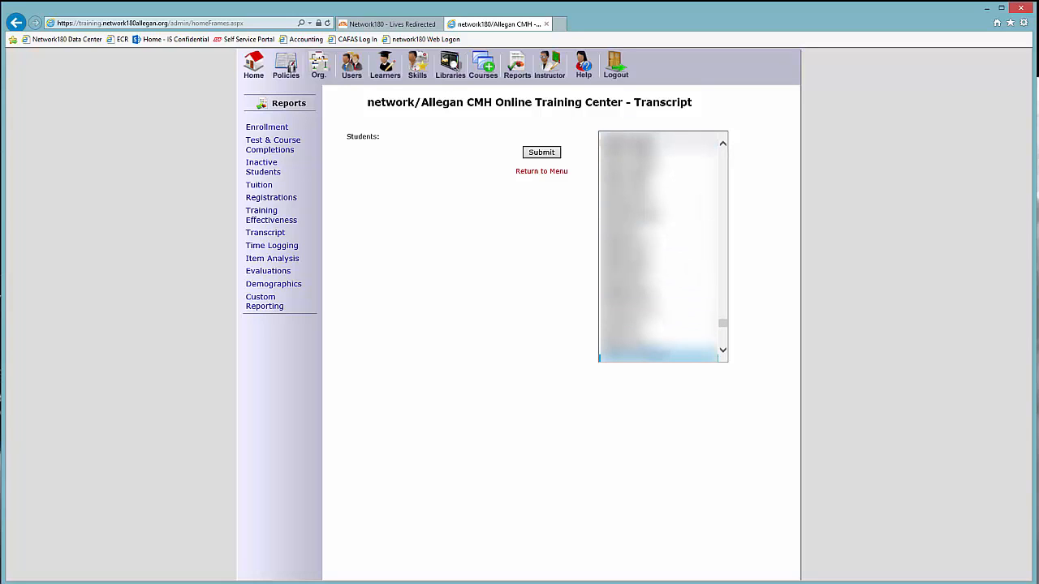
pyautogui.scroll(4, 659, 356)
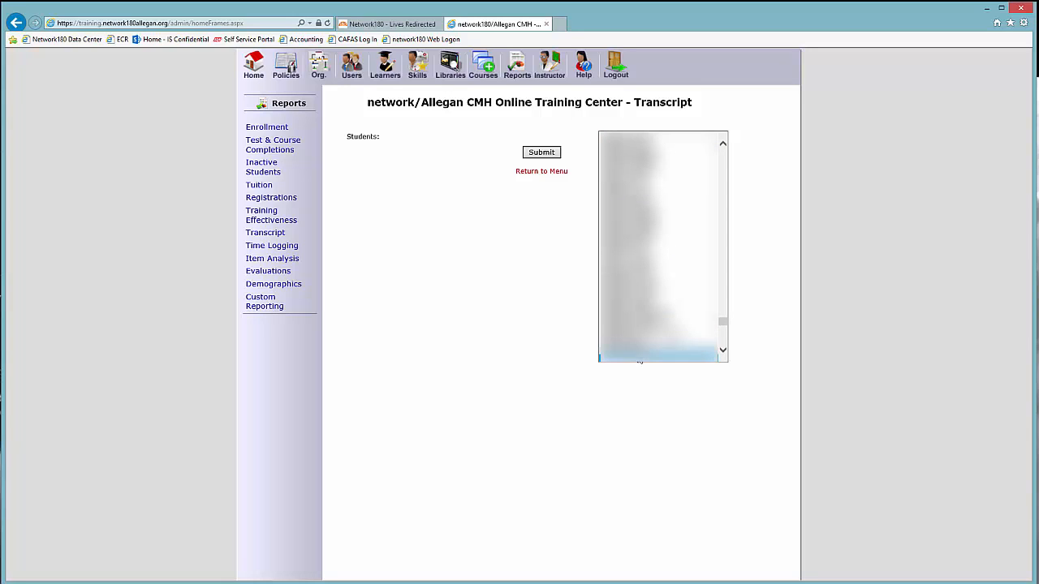
pyautogui.click(640, 357)
pyautogui.click(556, 155)
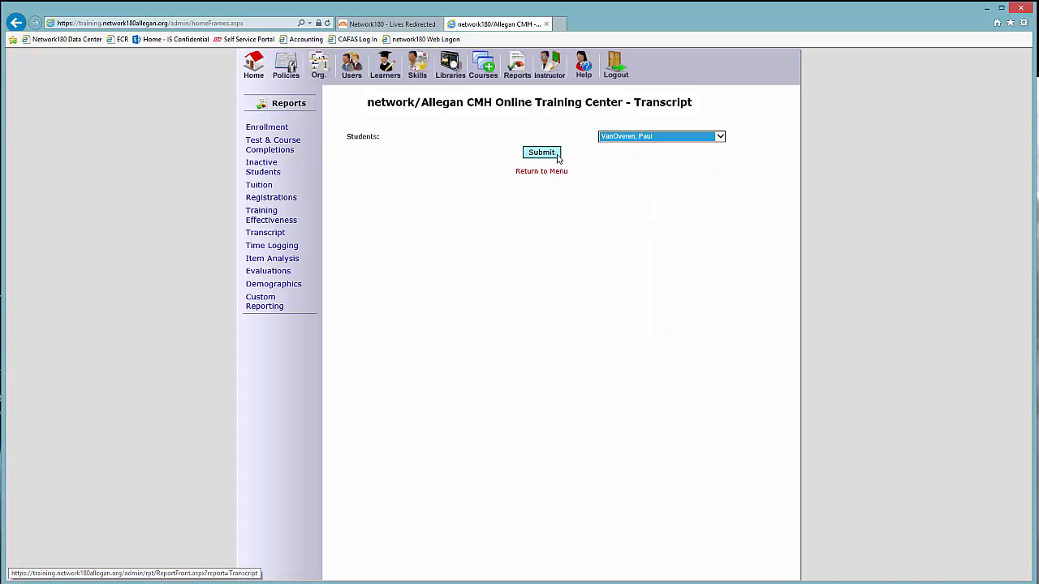
pyautogui.click(555, 155)
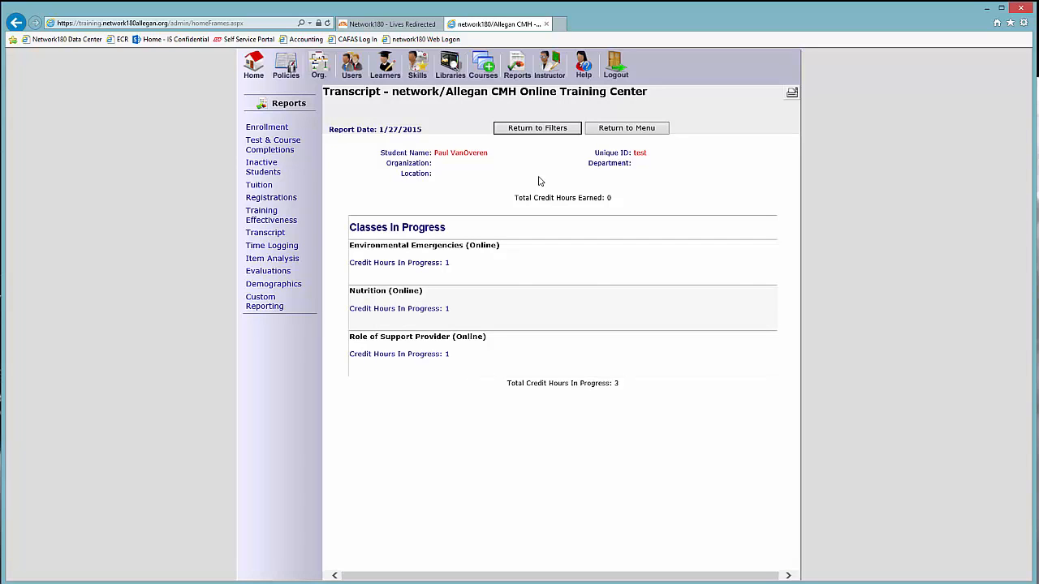
# Open the Test & Course Completions report filters and set the class to Advanced Health 01/15/15 9-1 (classroom)
pyautogui.click(254, 72)
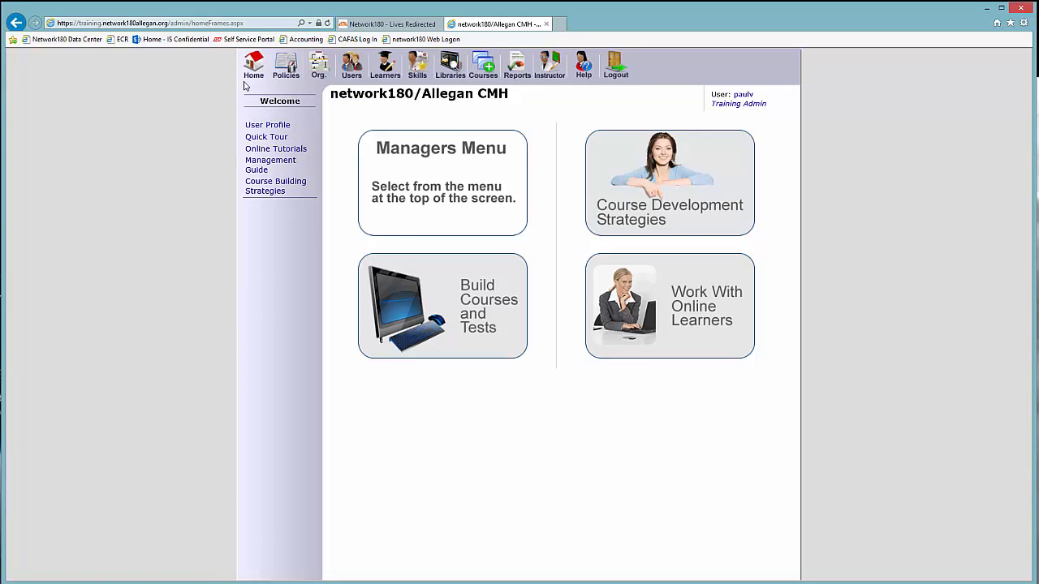
pyautogui.click(523, 68)
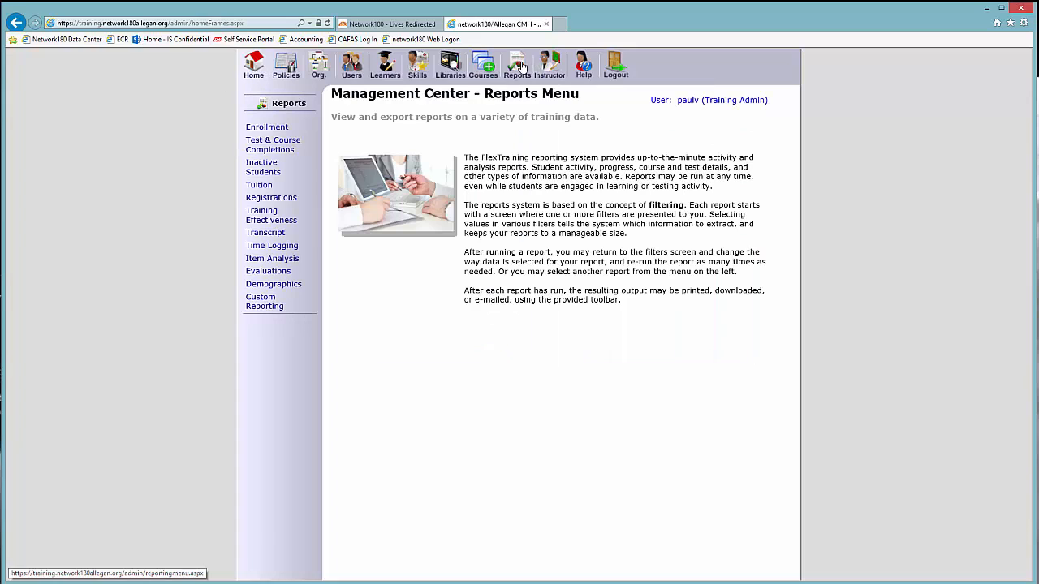
pyautogui.click(266, 146)
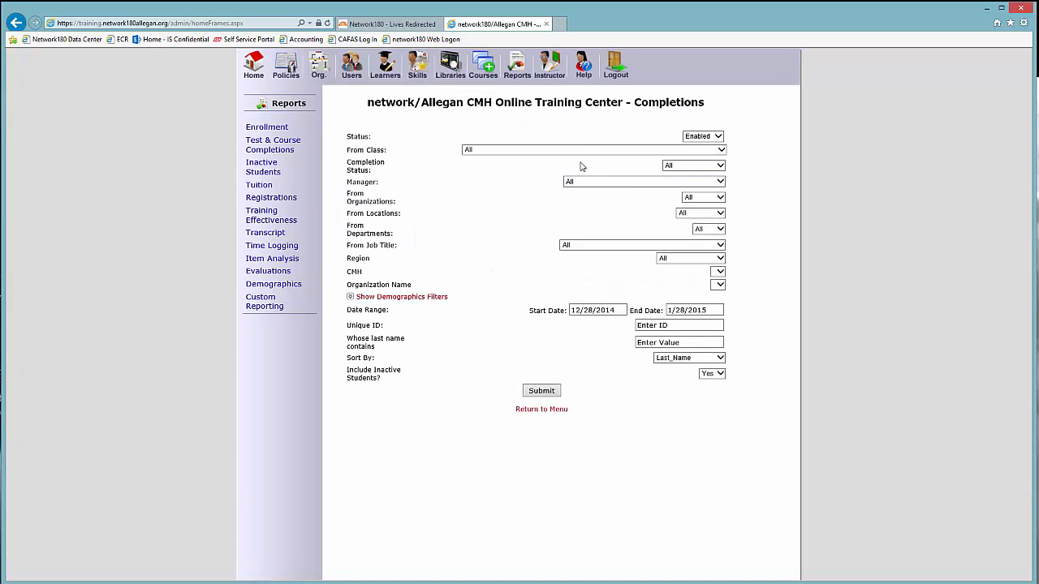
pyautogui.click(568, 151)
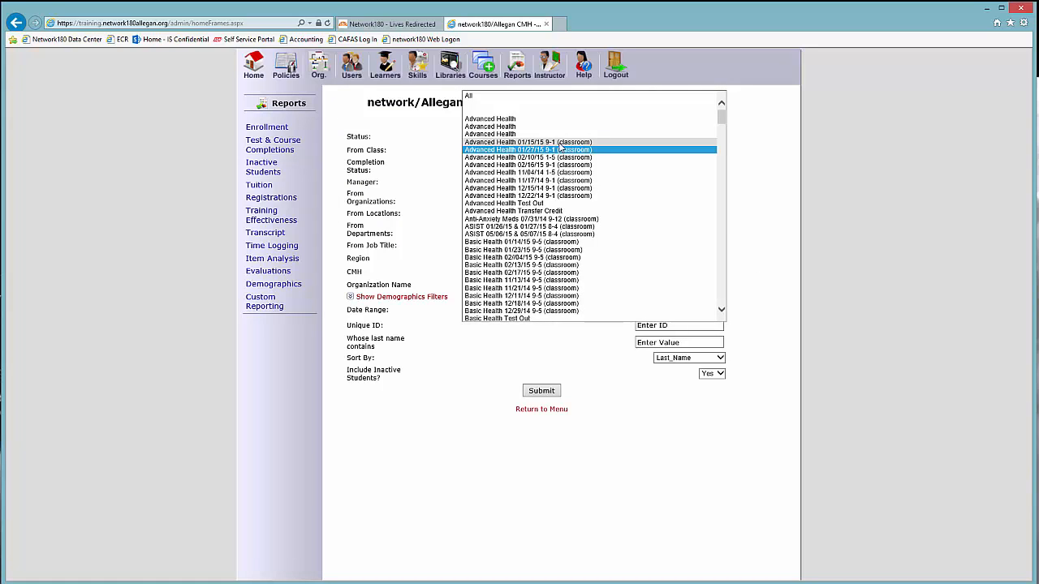
pyautogui.click(561, 143)
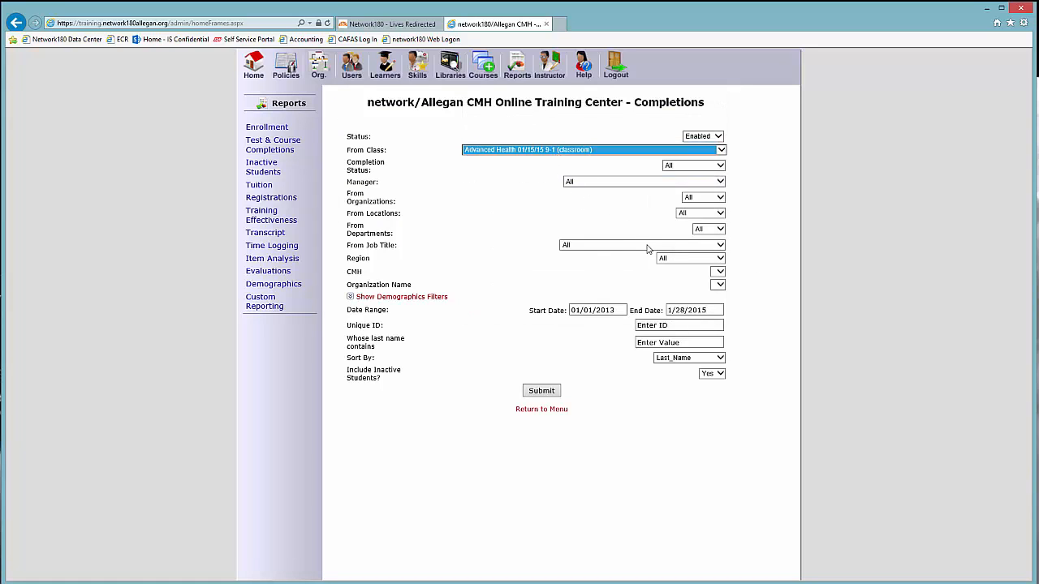
# Show the demographics filters, choose Hope Network as the organization, and run the Completions report
pyautogui.click(405, 298)
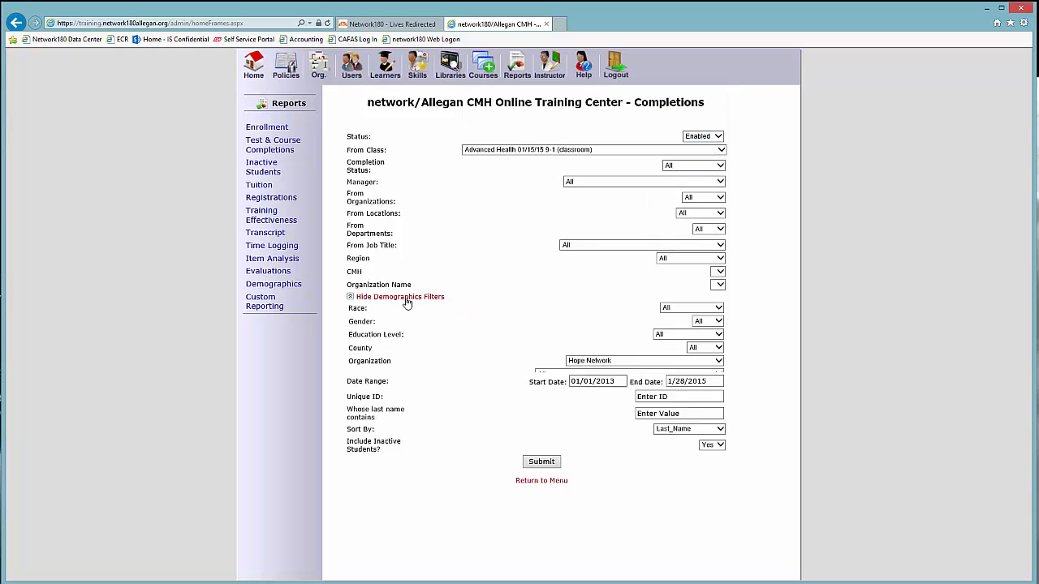
pyautogui.click(696, 363)
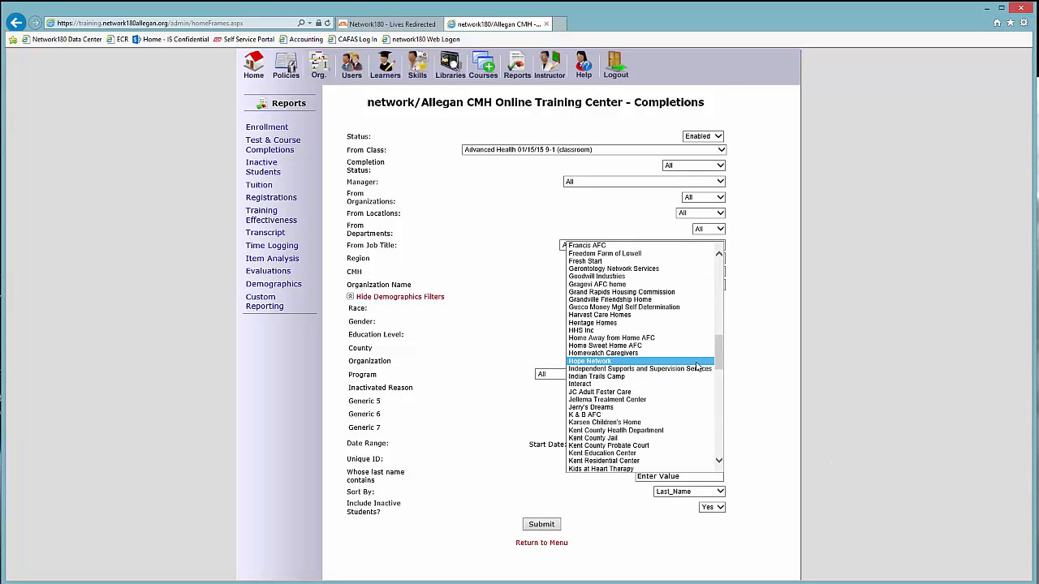
pyautogui.click(696, 363)
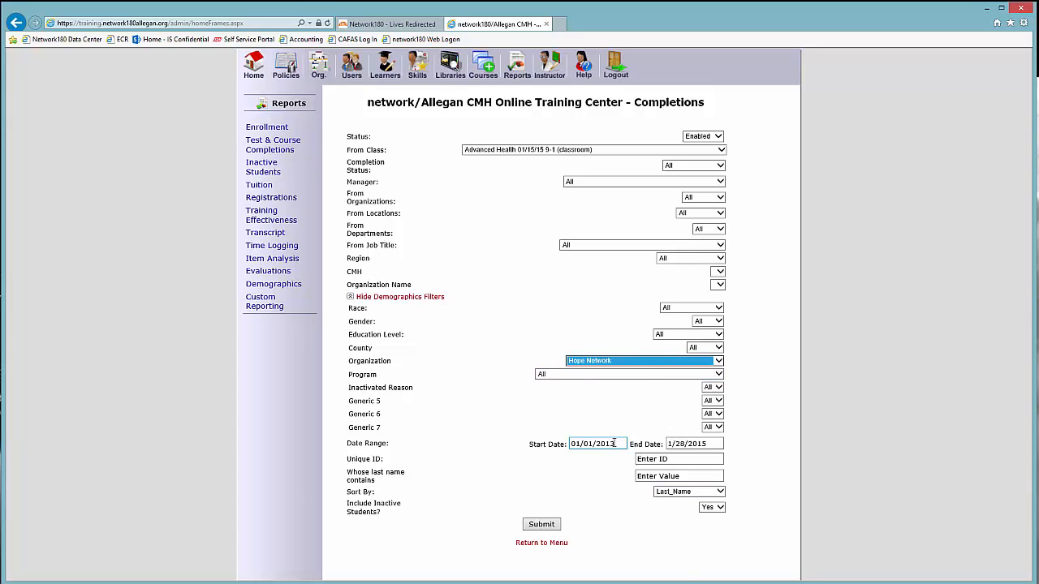
pyautogui.moveTo(616, 444); pyautogui.dragTo(520, 419)
pyautogui.click(563, 407)
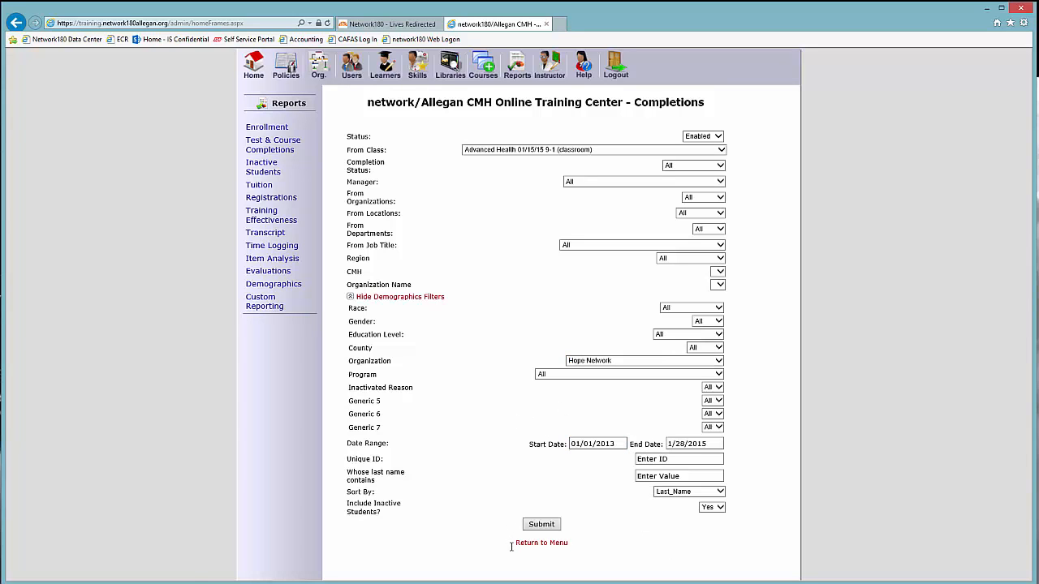
pyautogui.click(555, 526)
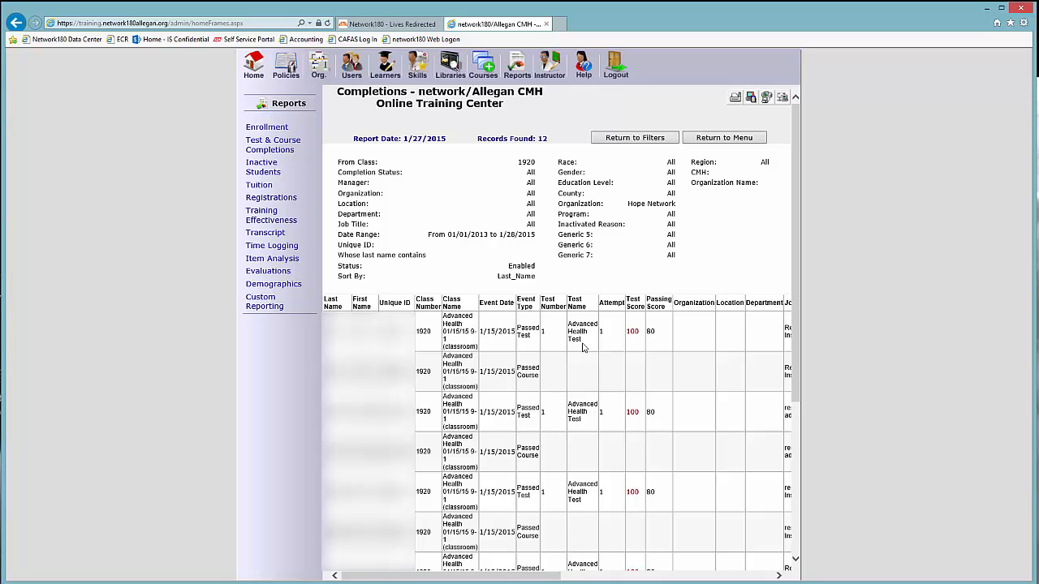
# Create a new custom report with Classes as its primary table and include the Class_Name field
pyautogui.click(254, 70)
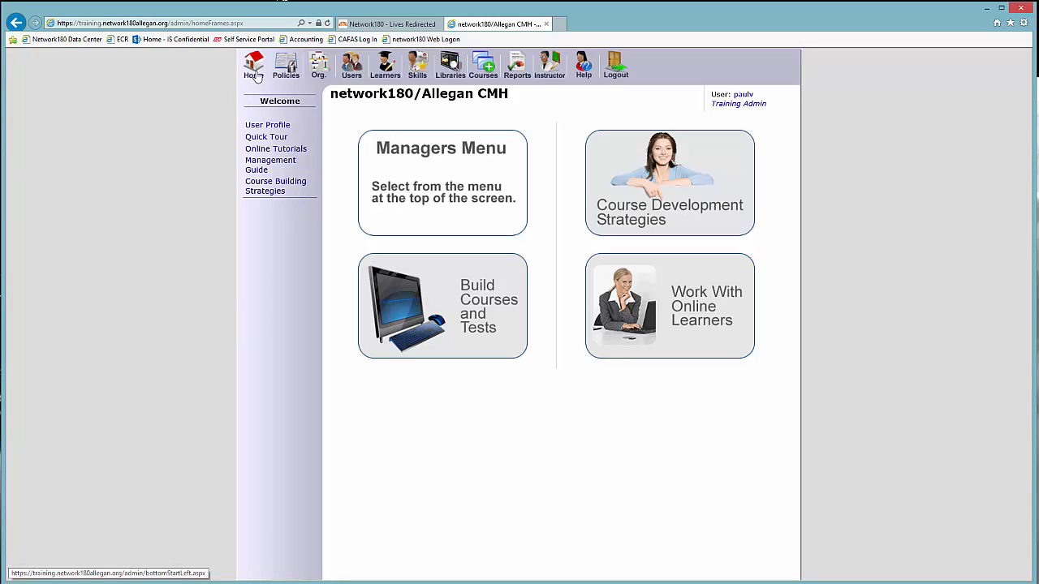
pyautogui.click(520, 66)
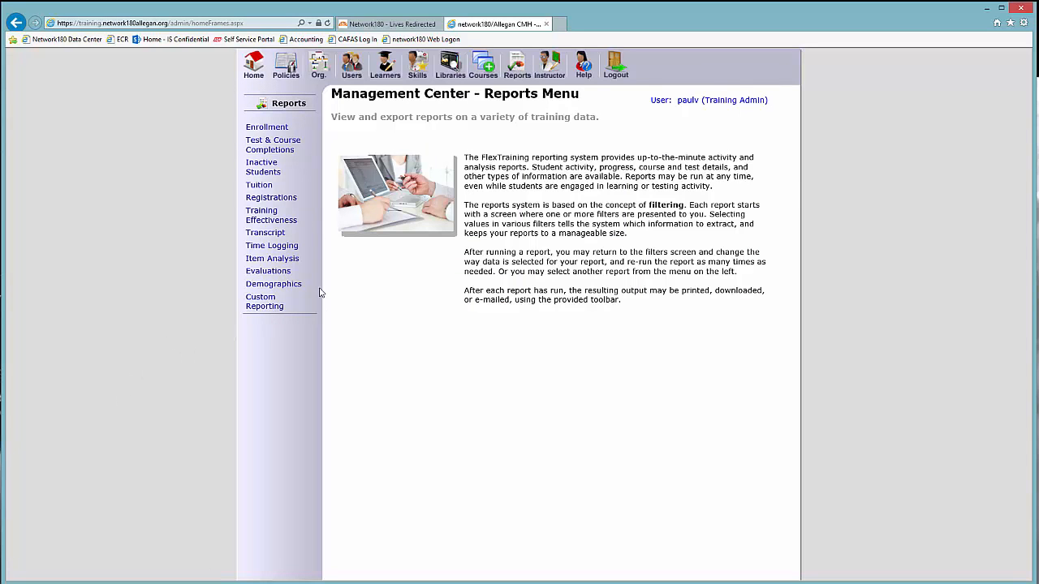
pyautogui.click(264, 307)
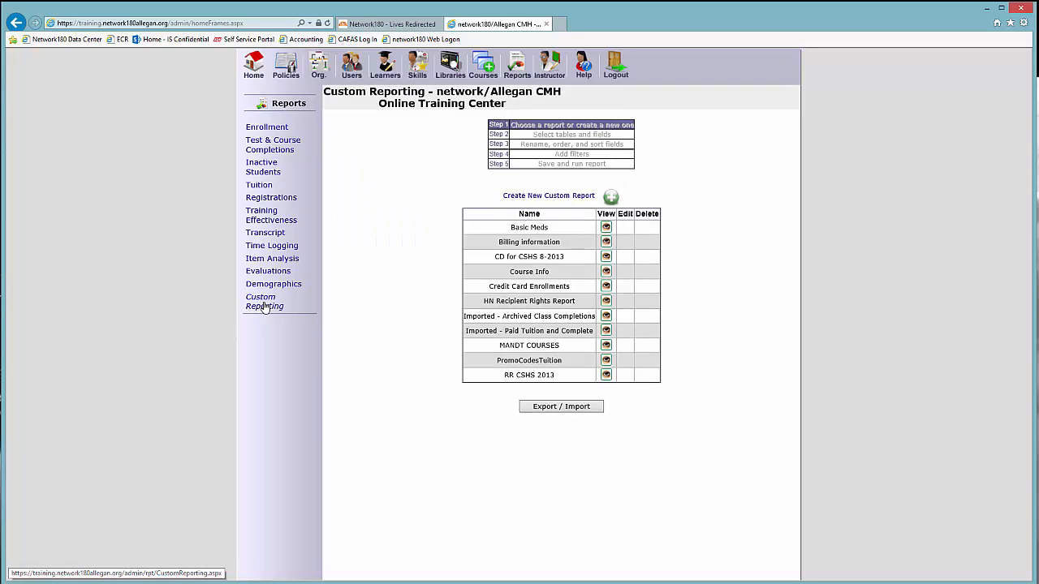
pyautogui.click(612, 199)
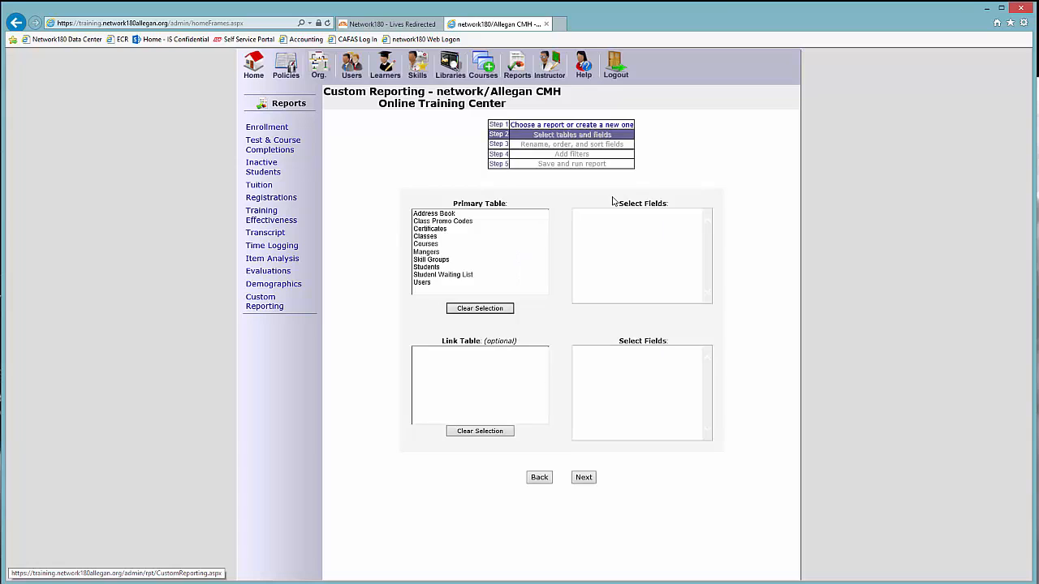
pyautogui.click(437, 236)
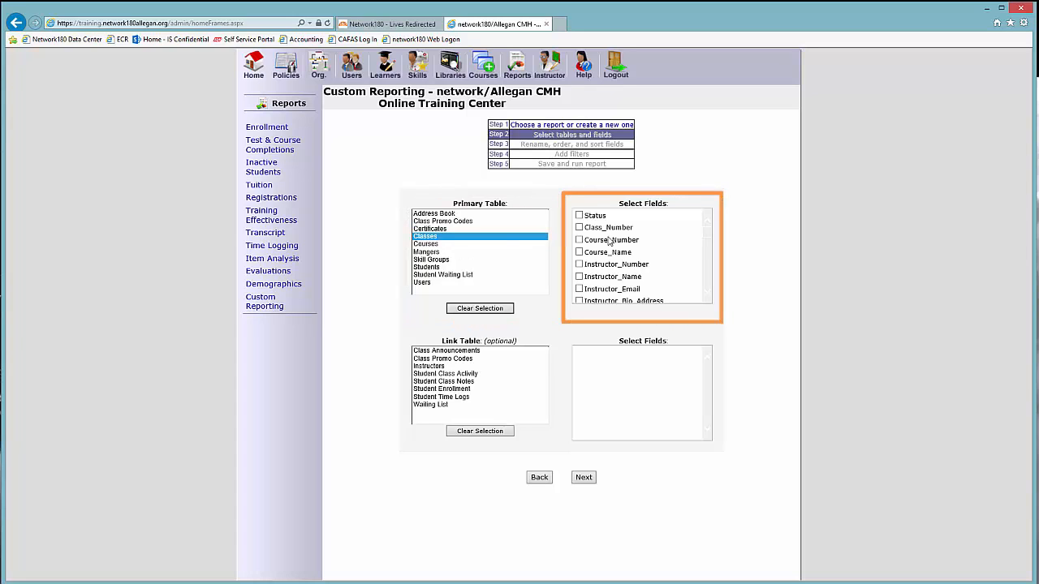
pyautogui.moveTo(710, 235); pyautogui.dragTo(713, 277)
pyautogui.click(579, 259)
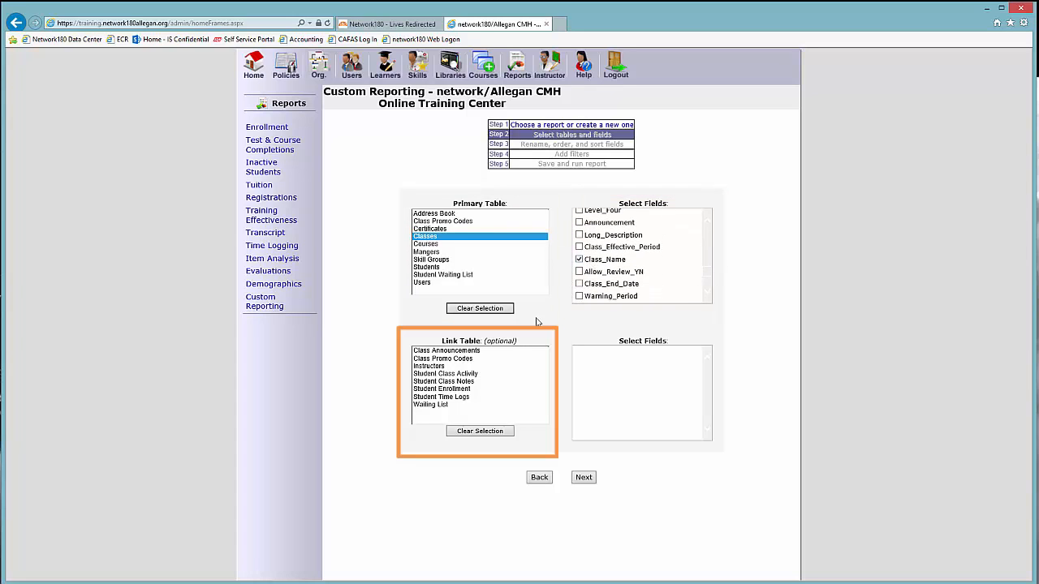
# Link the Student Class Activity table with Last_Name, First_Name, Generic_2 and Generic_3, and proceed to renaming, ordering and sorting the fields
pyautogui.click(445, 375)
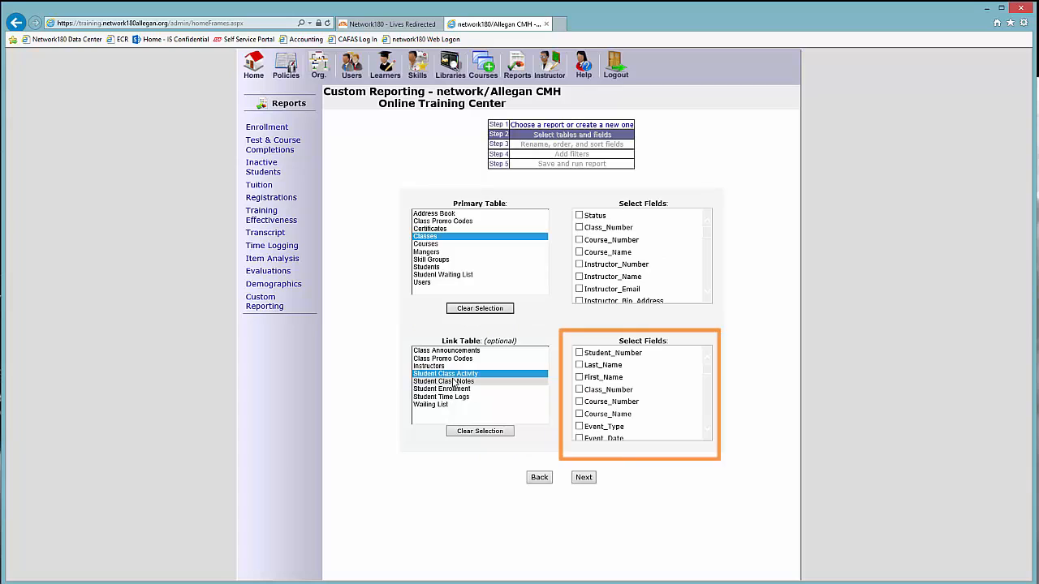
pyautogui.click(588, 377)
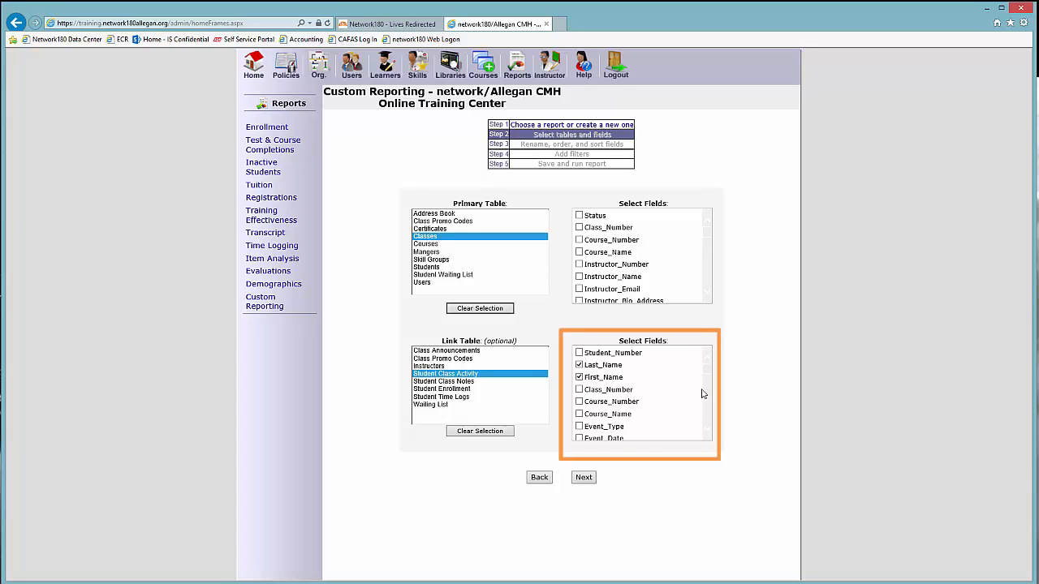
pyautogui.scroll(-2, 706, 381)
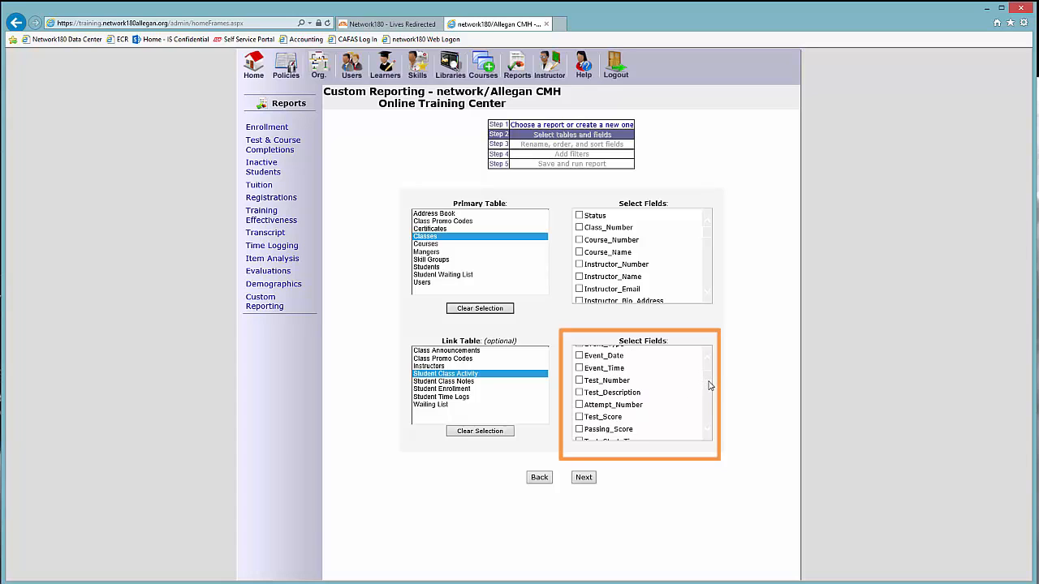
pyautogui.scroll(-8, 709, 390)
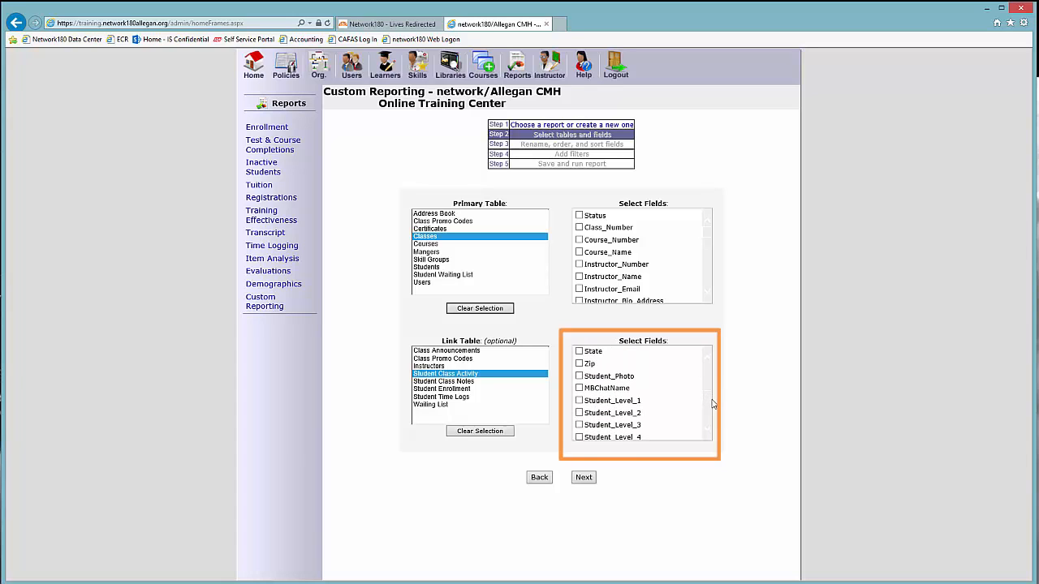
pyautogui.scroll(-2, 713, 406)
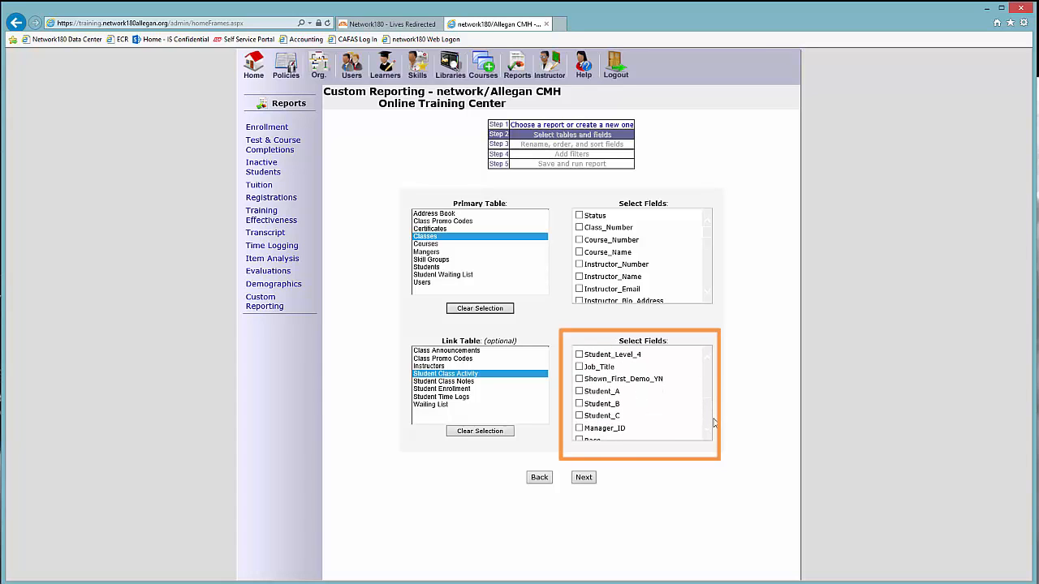
pyautogui.scroll(-3, 712, 424)
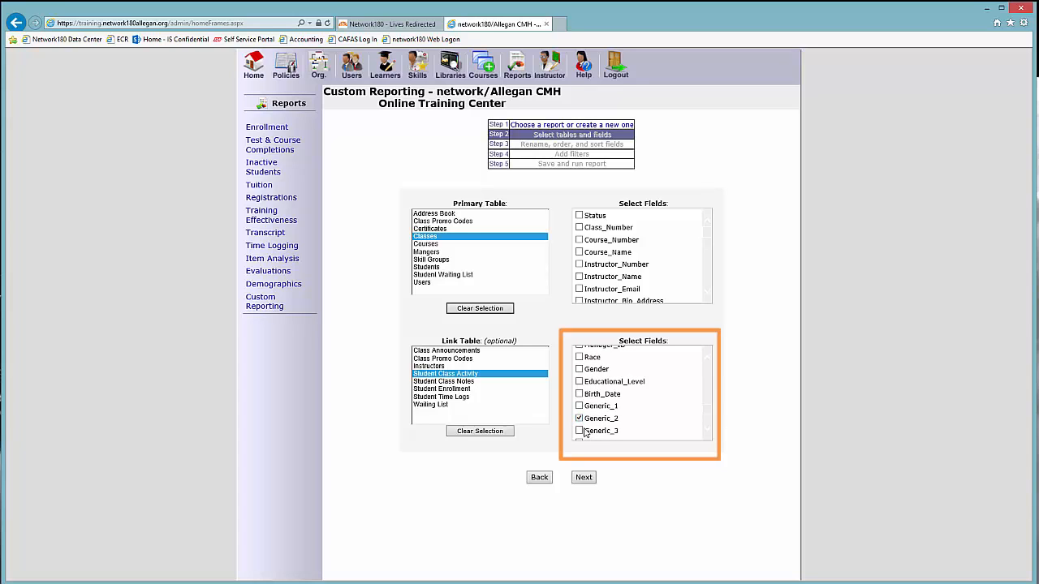
pyautogui.click(580, 432)
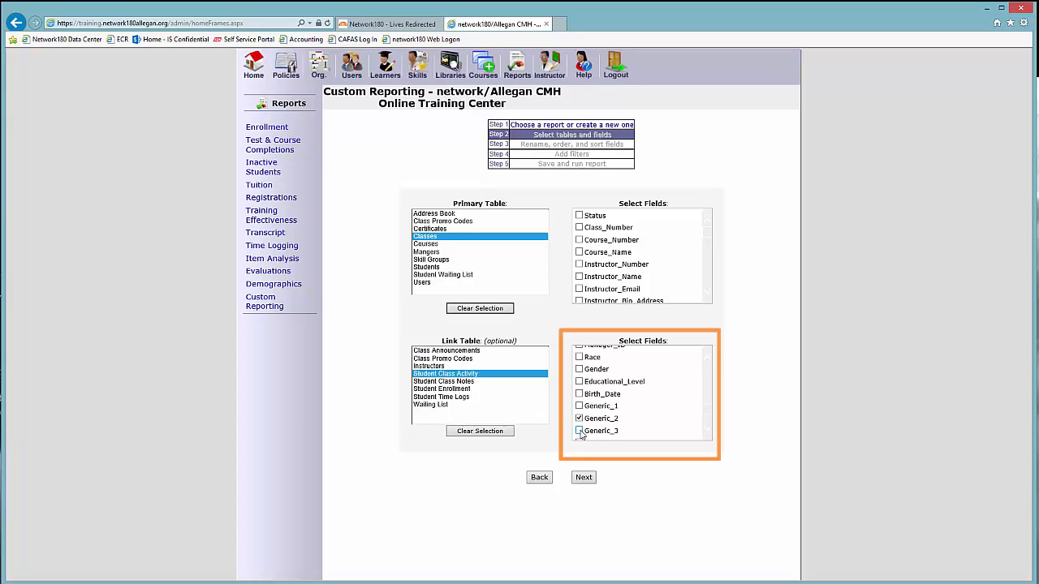
pyautogui.click(585, 478)
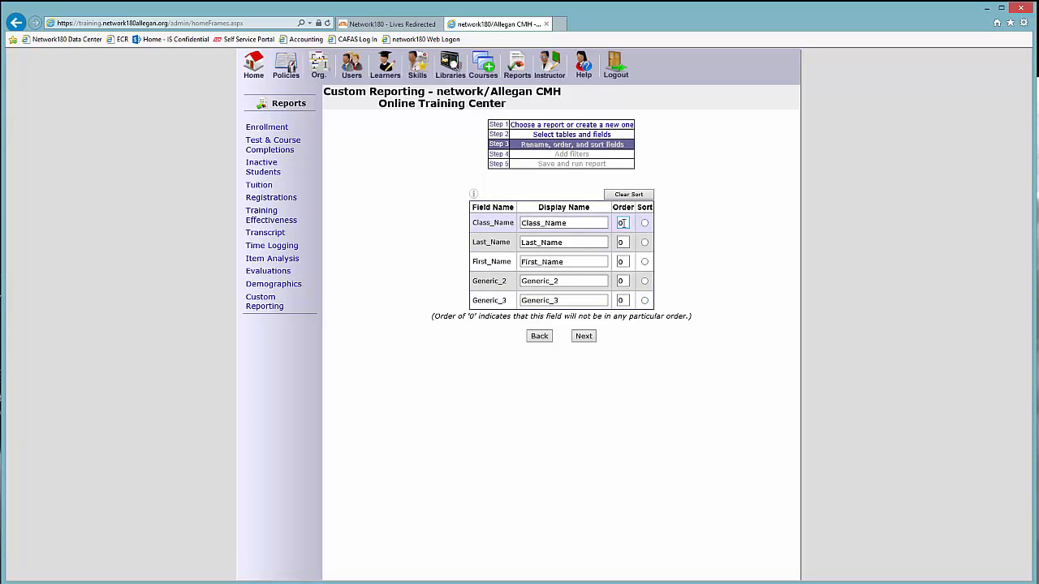
# Set the field order to Last_Name 1, First_Name 2, Class_Name 3, Generic_2 4 and Generic_3 5, and continue to the filters
pyautogui.doubleClick(623, 242)
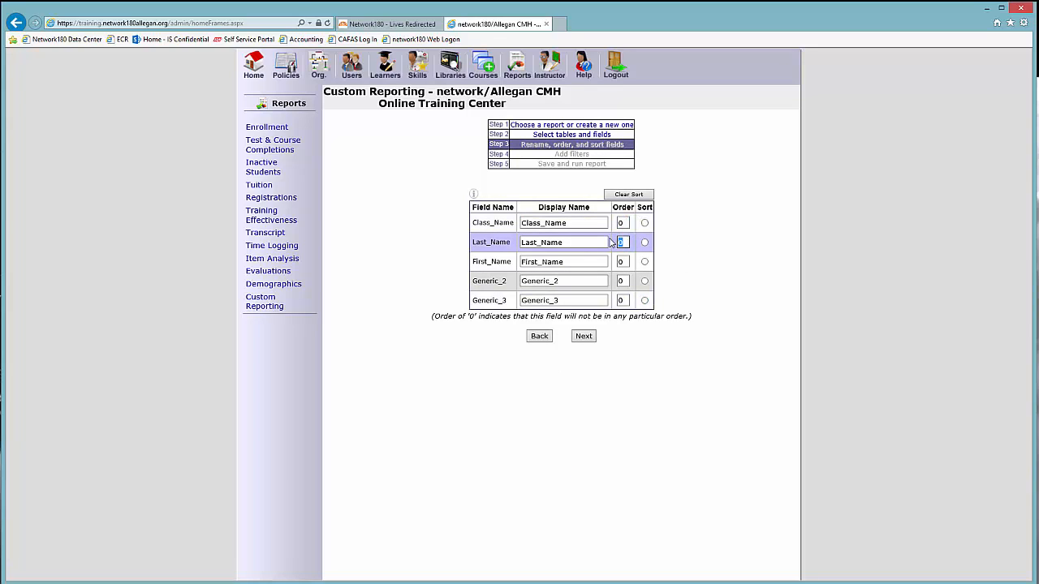
pyautogui.write('1')
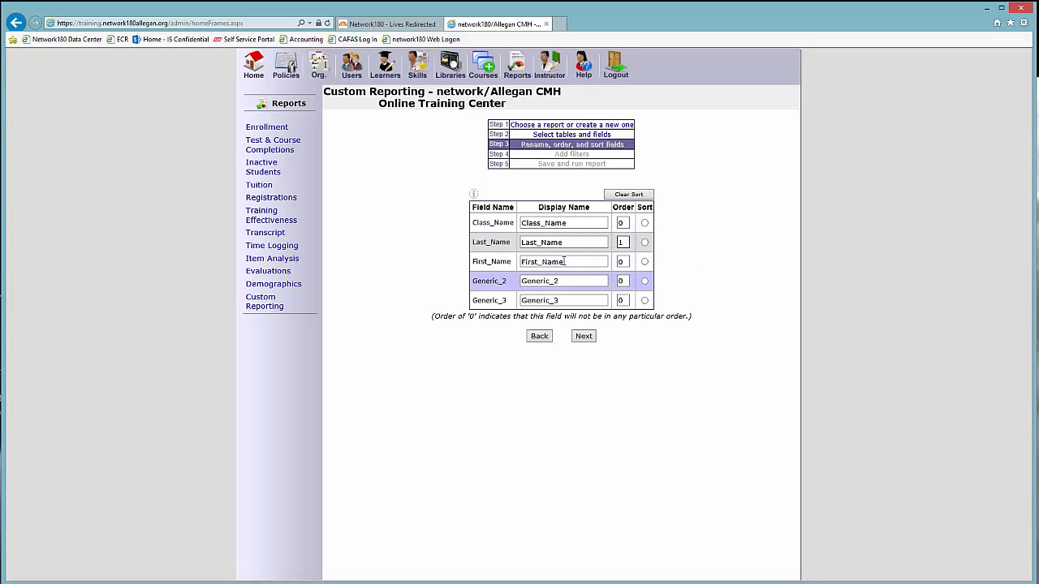
pyautogui.doubleClick(622, 261)
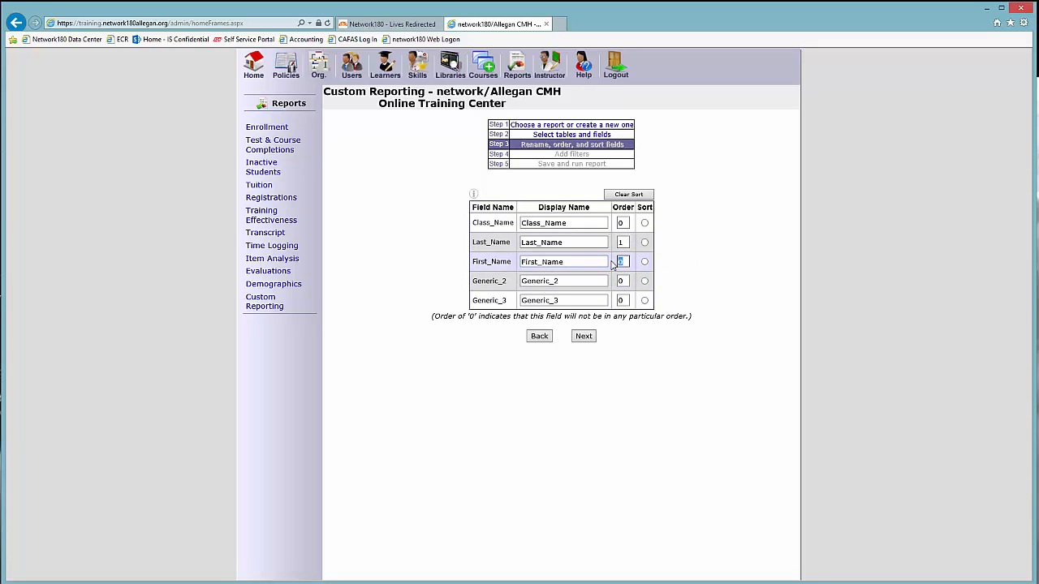
pyautogui.write('2')
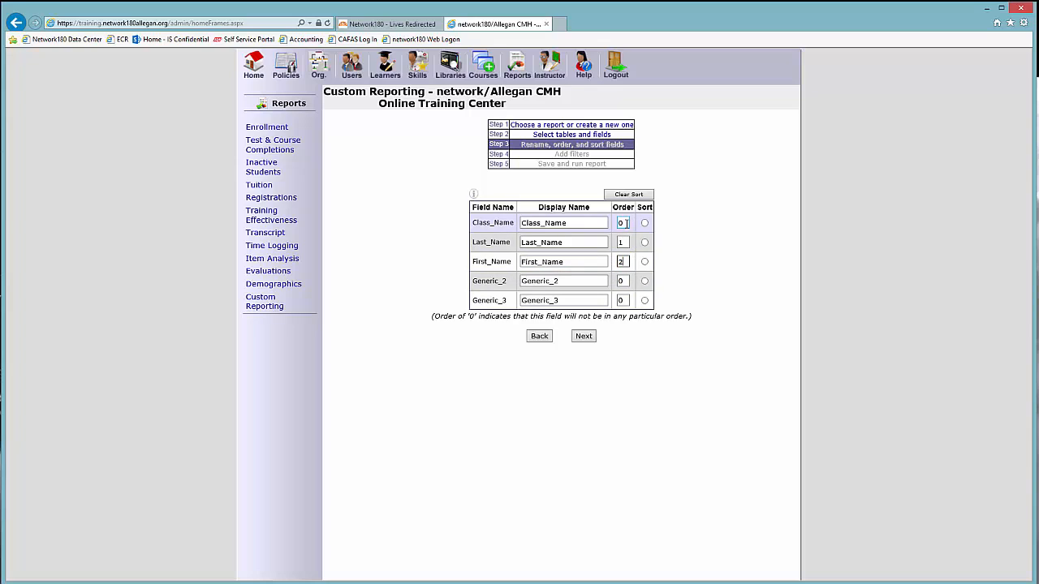
pyautogui.doubleClick(623, 223)
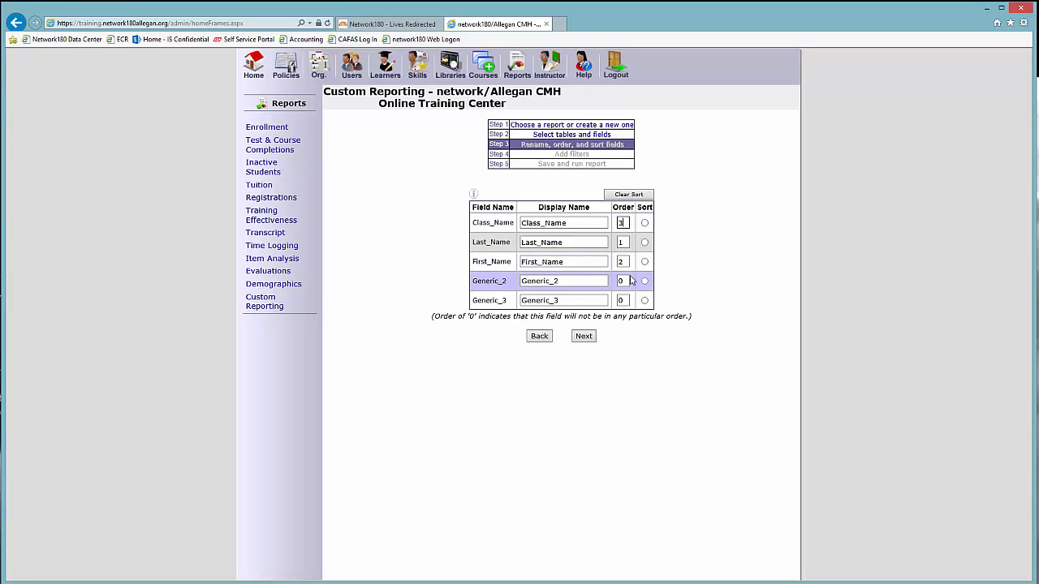
pyautogui.write('3')
pyautogui.doubleClick(623, 281)
pyautogui.write('4')
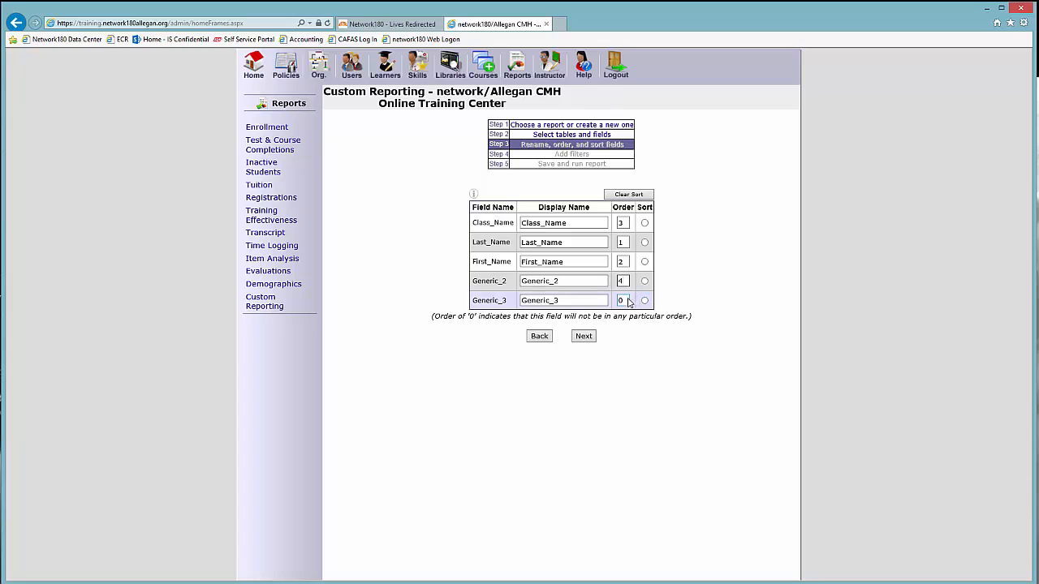
pyautogui.doubleClick(622, 301)
pyautogui.write('5')
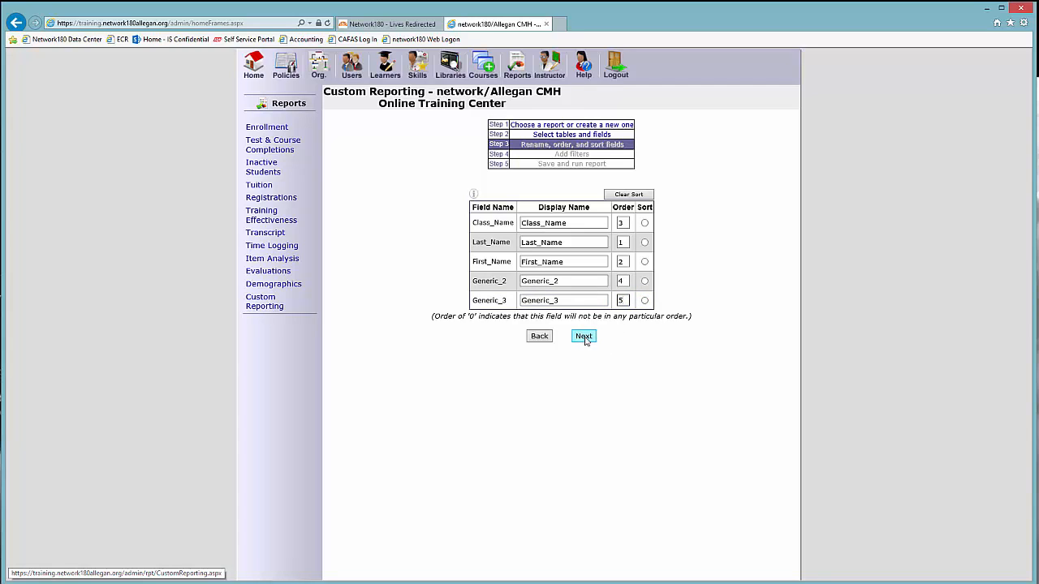
pyautogui.click(585, 339)
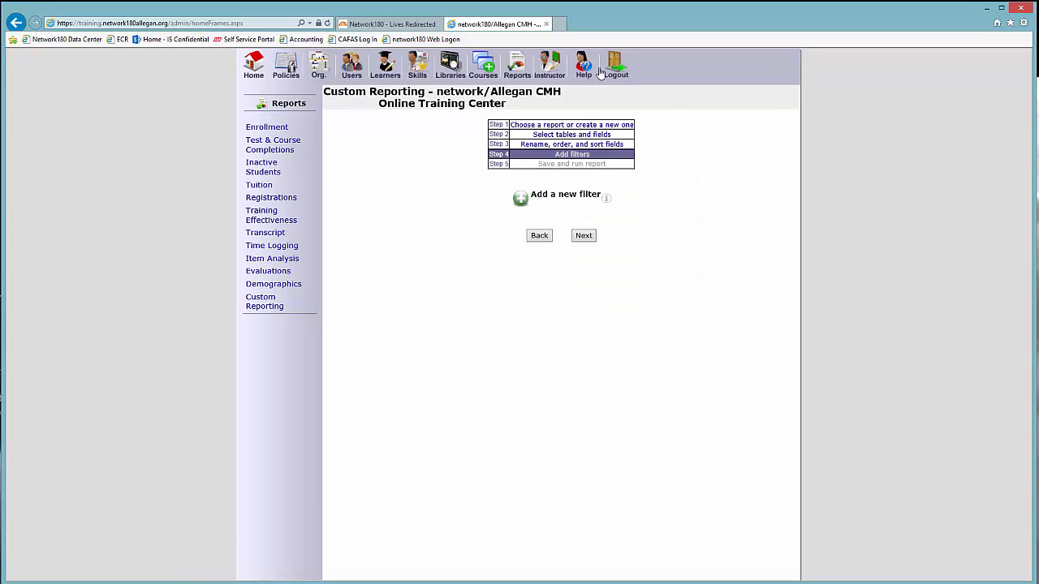
# Add a filter where Generic_2 starts with "hope network" and proceed to saving and running the report
pyautogui.click(521, 201)
pyautogui.click(587, 217)
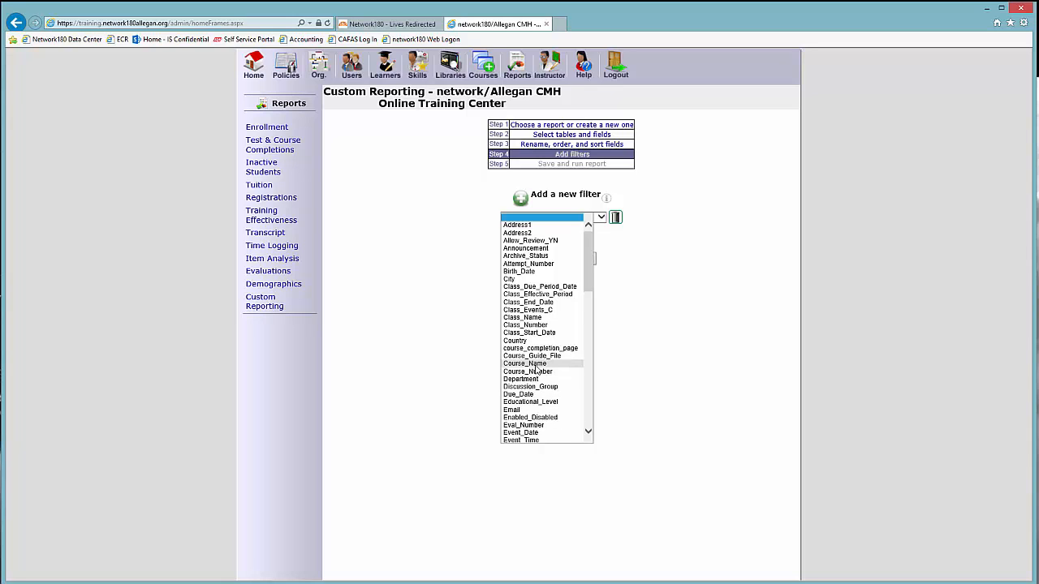
pyautogui.scroll(-5, 536, 357)
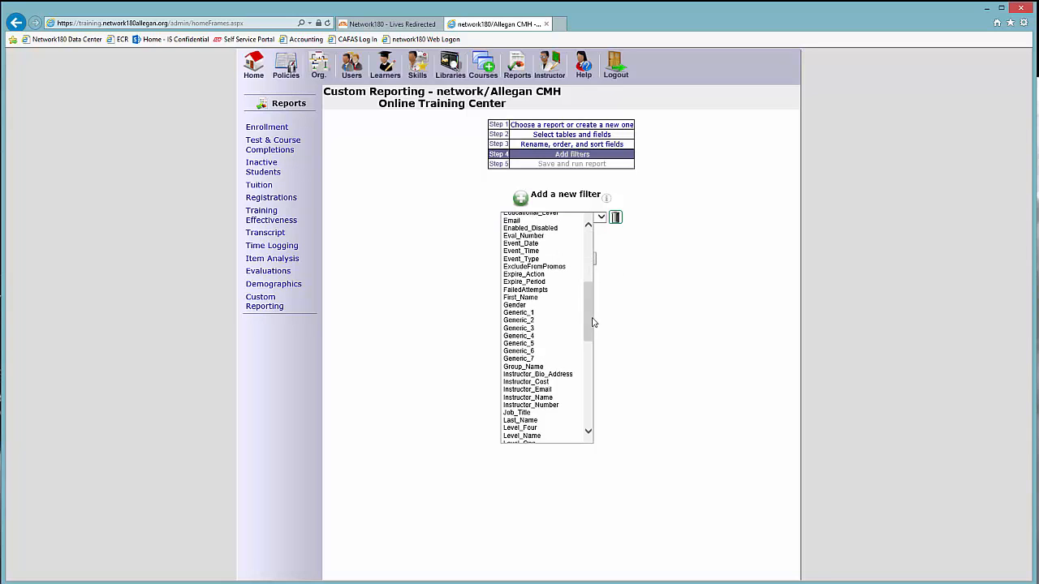
pyautogui.click(529, 322)
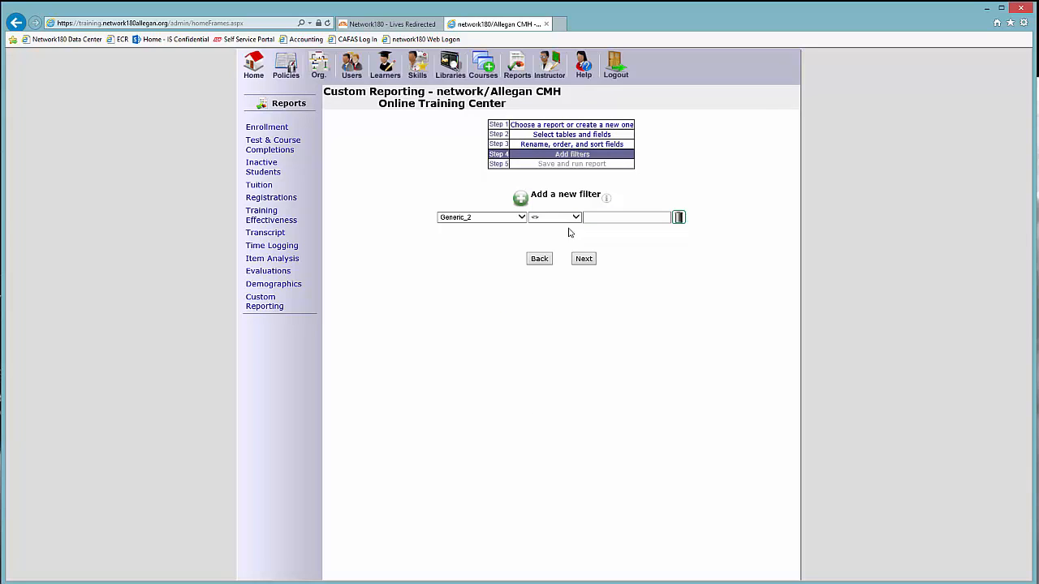
pyautogui.click(575, 217)
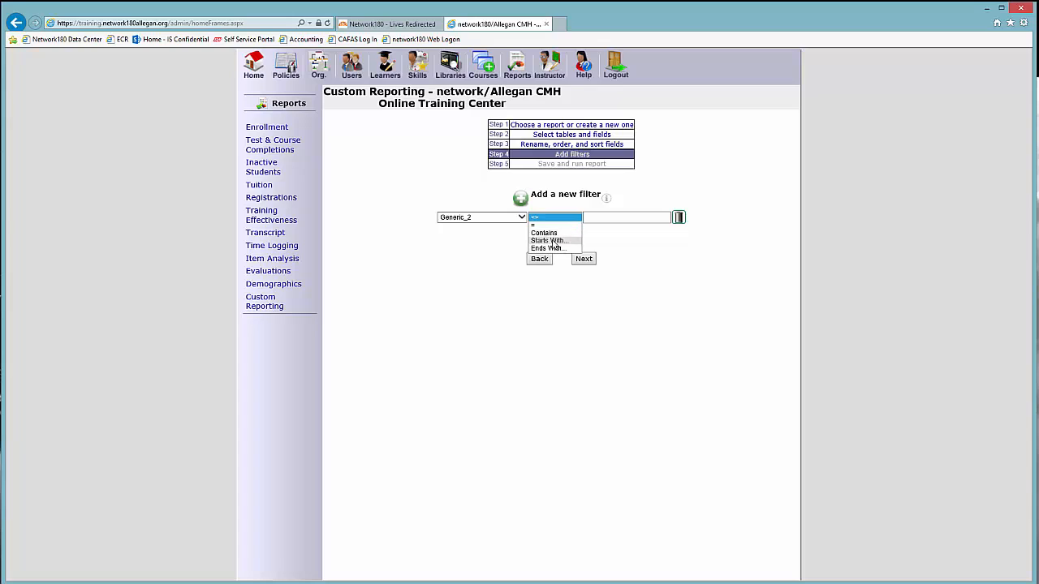
pyautogui.click(552, 241)
pyautogui.click(615, 219)
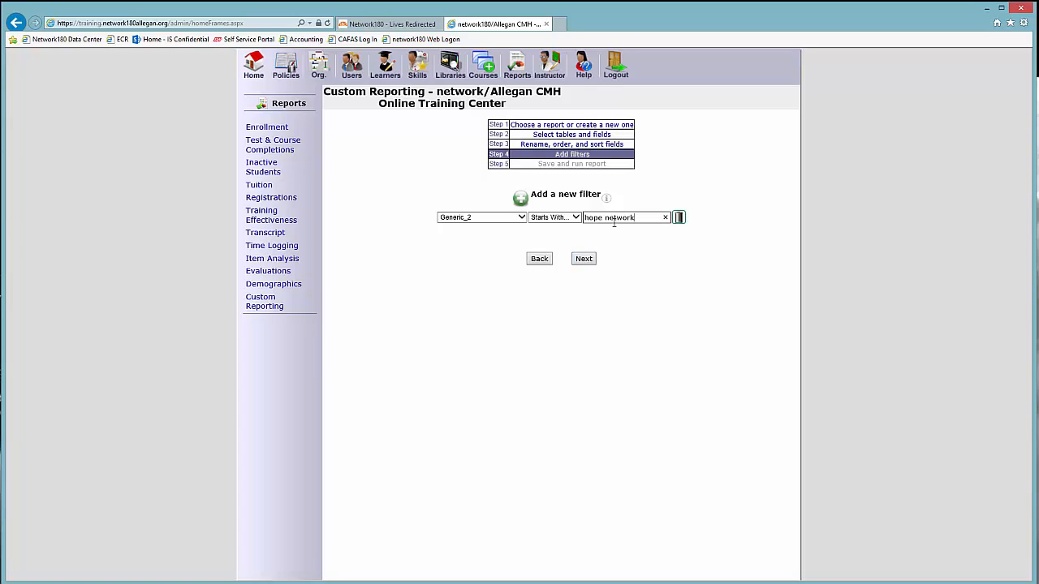
pyautogui.click(587, 260)
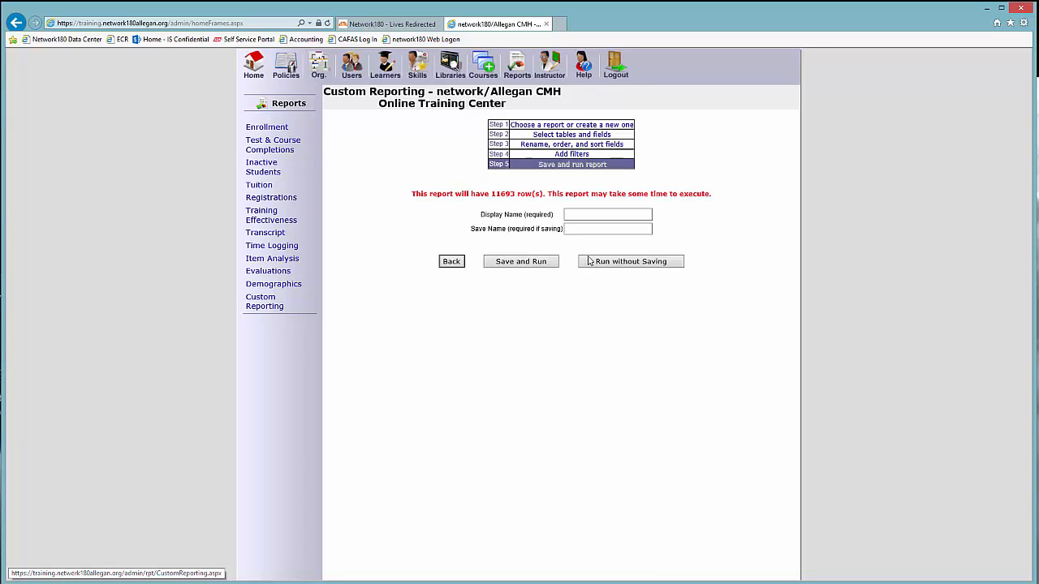
# Give the custom report the display name "test" and run it without saving
pyautogui.click(599, 214)
pyautogui.write('test')
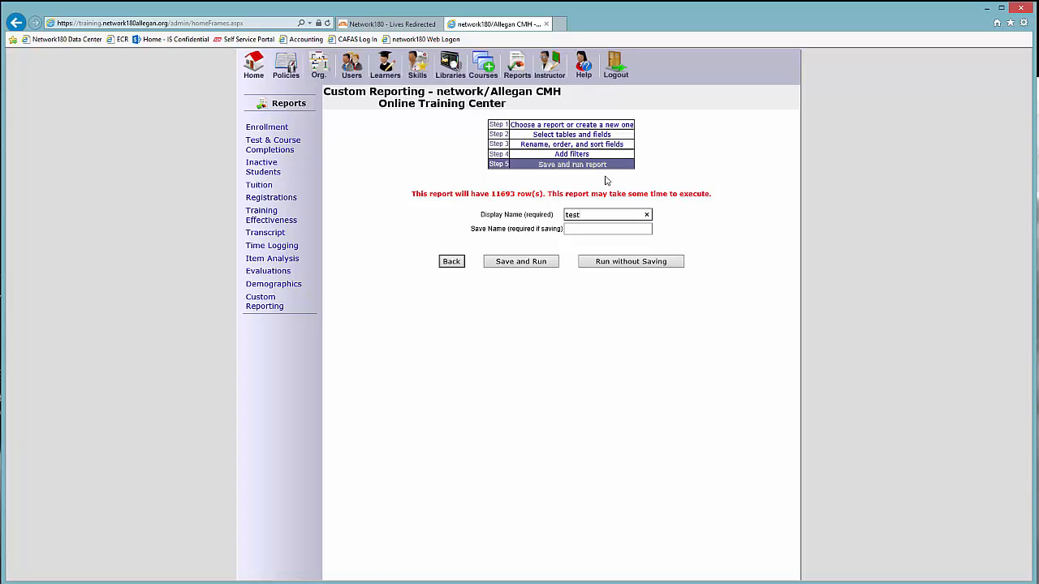
pyautogui.click(631, 264)
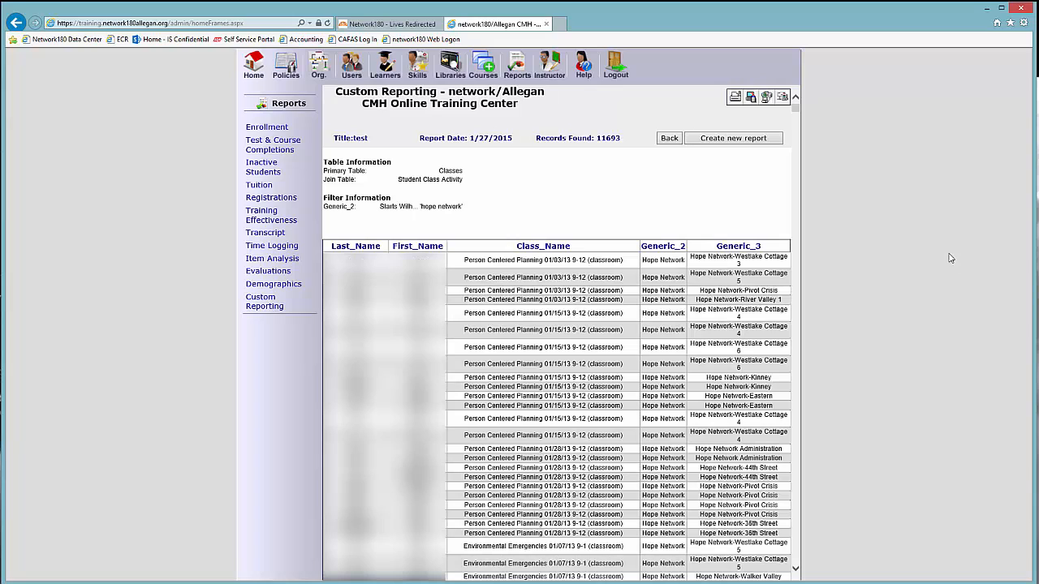
# Export the custom report results to a spreadsheet in Excel and look through the exported rows
pyautogui.click(767, 99)
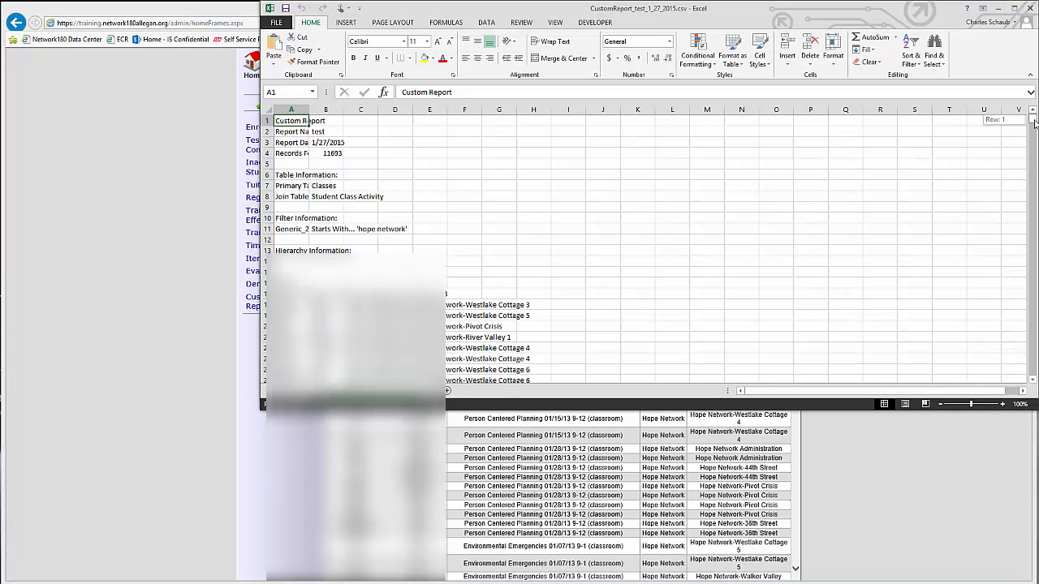
pyautogui.moveTo(1034, 123); pyautogui.dragTo(1034, 139)
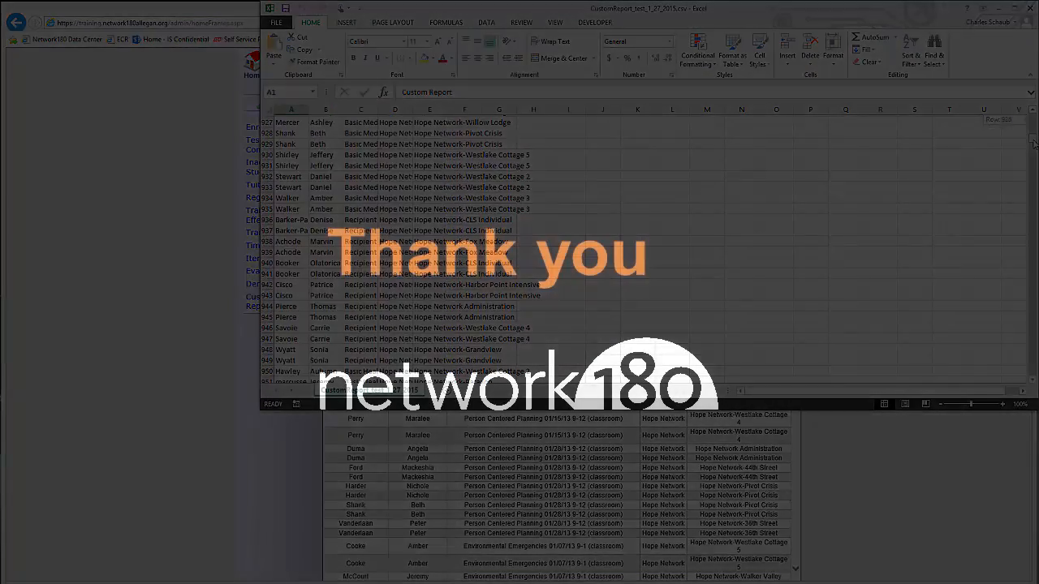